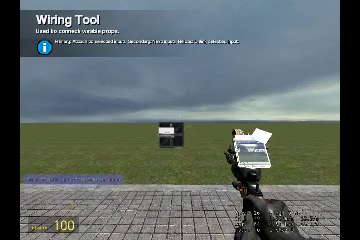
- Walk to the wire box and select Expression Gate from the Wire tools list
{"action": "key", "text": "w"}
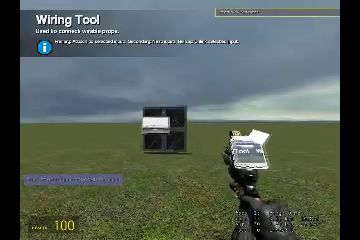
{"action": "key", "text": "w"}
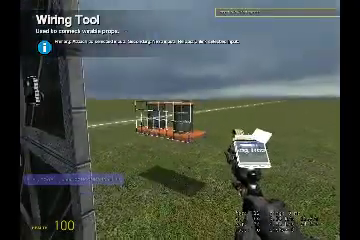
{"action": "key", "text": "d"}
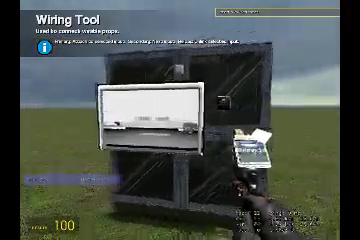
{"action": "key", "text": "q"}
{"action": "scroll", "coordinate": [203, 183], "scroll_direction": "down", "scroll_amount": 3}
{"action": "scroll", "coordinate": [203, 183], "scroll_direction": "down", "scroll_amount": 3}
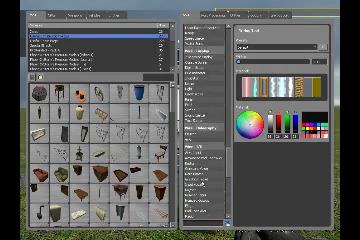
{"action": "scroll", "coordinate": [201, 183], "scroll_direction": "down", "scroll_amount": 1}
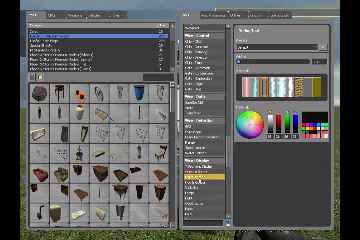
{"action": "left_click", "coordinate": [201, 177]}
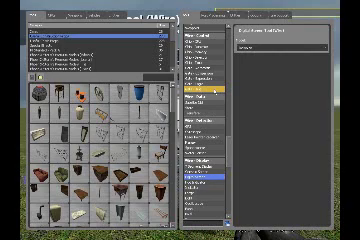
{"action": "key", "text": "q"}
{"action": "scroll", "coordinate": [222, 197], "scroll_direction": "down", "scroll_amount": 3}
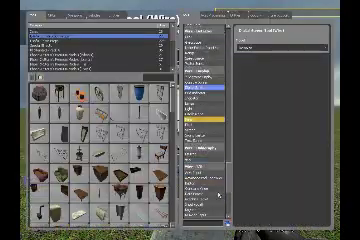
{"action": "scroll", "coordinate": [219, 200], "scroll_direction": "down", "scroll_amount": 3}
{"action": "scroll", "coordinate": [216, 204], "scroll_direction": "down", "scroll_amount": 3}
{"action": "scroll", "coordinate": [214, 208], "scroll_direction": "down", "scroll_amount": 2}
{"action": "left_click", "coordinate": [213, 212]}
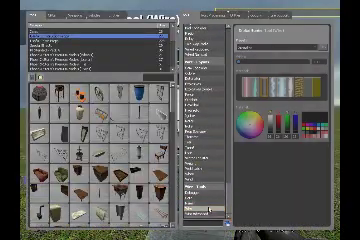
{"action": "scroll", "coordinate": [212, 172], "scroll_direction": "down", "scroll_amount": 3}
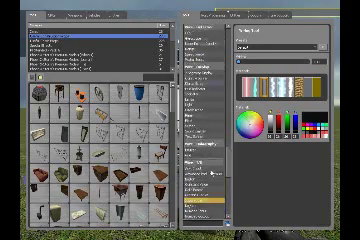
{"action": "scroll", "coordinate": [212, 173], "scroll_direction": "down", "scroll_amount": 3}
{"action": "scroll", "coordinate": [212, 173], "scroll_direction": "down", "scroll_amount": 3}
{"action": "scroll", "coordinate": [212, 173], "scroll_direction": "down", "scroll_amount": 2}
{"action": "left_click", "coordinate": [212, 176]}
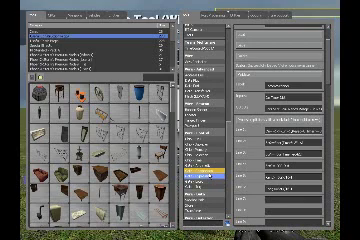
{"action": "scroll", "coordinate": [280, 130], "scroll_direction": "up", "scroll_amount": 2}
{"action": "scroll", "coordinate": [280, 130], "scroll_direction": "up", "scroll_amount": 2}
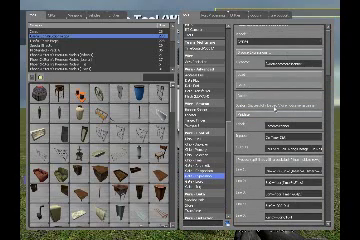
{"action": "scroll", "coordinate": [280, 130], "scroll_direction": "up", "scroll_amount": 2}
{"action": "scroll", "coordinate": [280, 130], "scroll_direction": "down", "scroll_amount": 1}
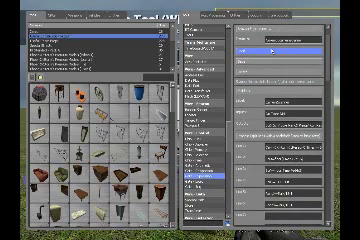
{"action": "scroll", "coordinate": [280, 130], "scroll_direction": "down", "scroll_amount": 2}
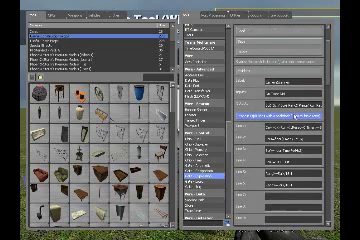
{"action": "scroll", "coordinate": [280, 130], "scroll_direction": "down", "scroll_amount": 1}
{"action": "scroll", "coordinate": [280, 130], "scroll_direction": "down", "scroll_amount": 2}
{"action": "scroll", "coordinate": [280, 130], "scroll_direction": "up", "scroll_amount": 4}
{"action": "scroll", "coordinate": [292, 122], "scroll_direction": "up", "scroll_amount": 2}
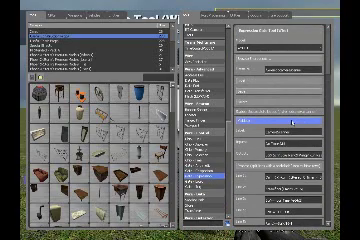
{"action": "scroll", "coordinate": [292, 122], "scroll_direction": "down", "scroll_amount": 2}
{"action": "scroll", "coordinate": [292, 122], "scroll_direction": "up", "scroll_amount": 1}
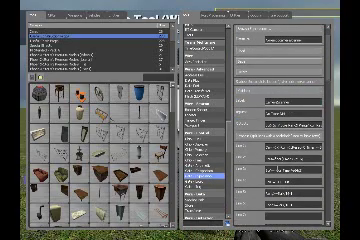
- Close the spawn menu with the Expression Gate Tool (Wire) equipped
{"action": "key", "text": "q"}
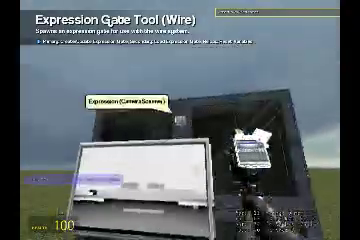
- Place the CameraScanner expression gate on the box and equip the Wiring Tool
{"action": "left_click", "coordinate": [180, 120]}
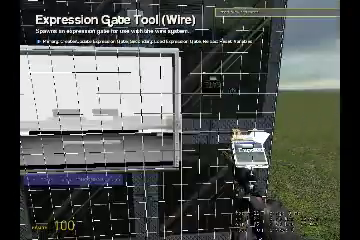
{"action": "key", "text": "q"}
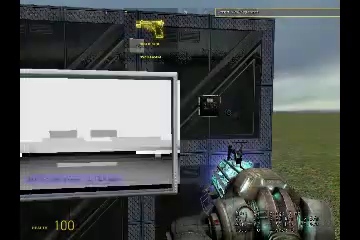
{"action": "key", "text": "q"}
{"action": "scroll", "coordinate": [205, 180], "scroll_direction": "down", "scroll_amount": 3}
{"action": "scroll", "coordinate": [205, 190], "scroll_direction": "down", "scroll_amount": 3}
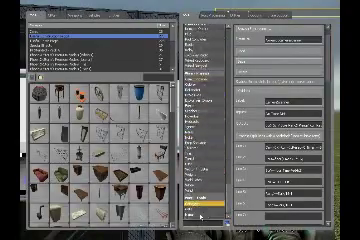
{"action": "scroll", "coordinate": [205, 200], "scroll_direction": "down", "scroll_amount": 2}
{"action": "left_click", "coordinate": [200, 213]}
{"action": "left_click", "coordinate": [200, 207]}
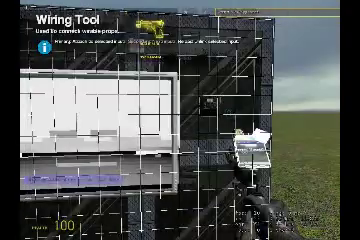
{"action": "scroll", "coordinate": [180, 120], "scroll_direction": "down", "scroll_amount": 1}
{"action": "scroll", "coordinate": [180, 120], "scroll_direction": "down", "scroll_amount": 1}
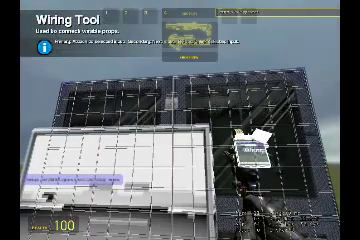
{"action": "scroll", "coordinate": [180, 120], "scroll_direction": "down", "scroll_amount": 2}
{"action": "scroll", "coordinate": [180, 120], "scroll_direction": "down", "scroll_amount": 2}
{"action": "scroll", "coordinate": [180, 120], "scroll_direction": "up", "scroll_amount": 1}
- Wire a CameraScanner chip input to the ranger's Range output
{"action": "left_click", "coordinate": [180, 120]}
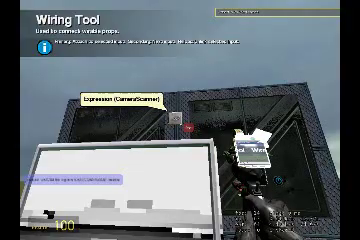
{"action": "left_click", "coordinate": [180, 120]}
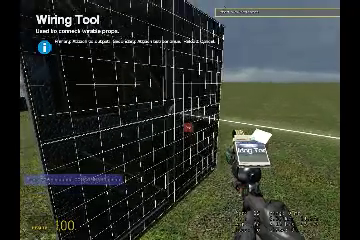
{"action": "left_click", "coordinate": [180, 120]}
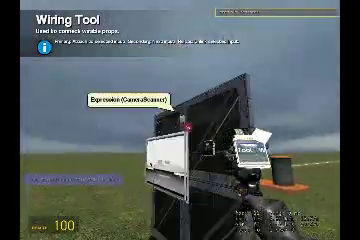
{"action": "key", "text": "w"}
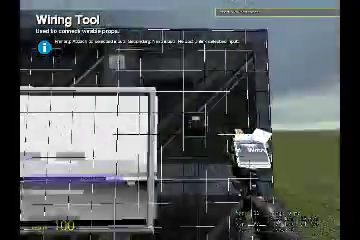
- Wire a Timer input to the CameraScanner expression chip
{"action": "left_click", "coordinate": [180, 120]}
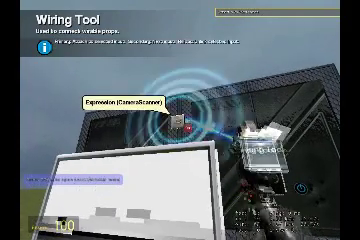
{"action": "key", "text": "w"}
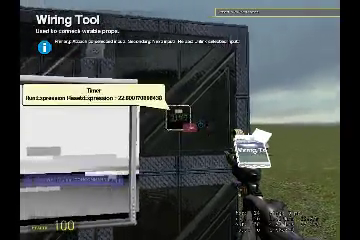
{"action": "left_click", "coordinate": [180, 120]}
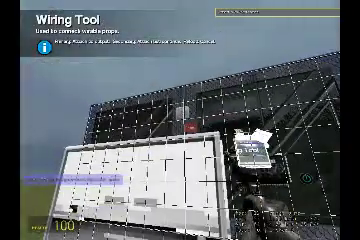
{"action": "left_click", "coordinate": [180, 120]}
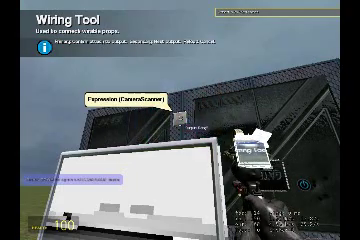
{"action": "left_click", "coordinate": [180, 120]}
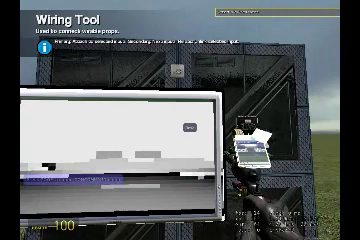
- Connect the digital screen inputs to the Expression chip's outputs
{"action": "left_click", "coordinate": [180, 120]}
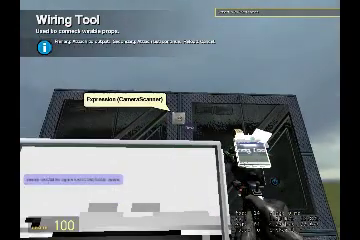
{"action": "left_click", "coordinate": [180, 120]}
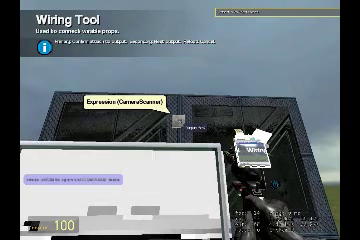
{"action": "left_click", "coordinate": [180, 118]}
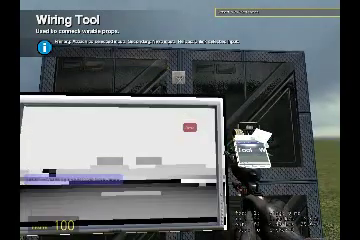
{"action": "left_click", "coordinate": [180, 118]}
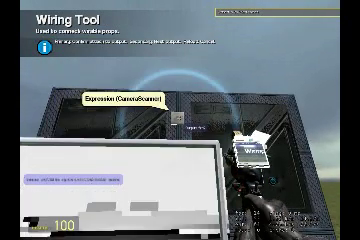
{"action": "left_click", "coordinate": [180, 118]}
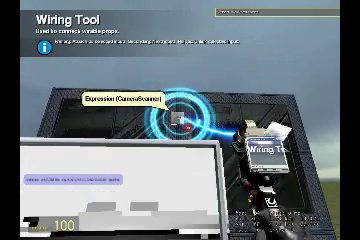
{"action": "left_click", "coordinate": [180, 118]}
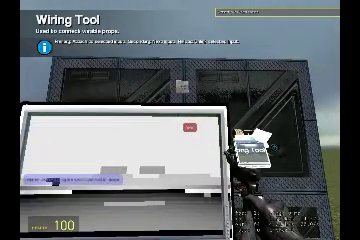
- Link the Expression chip inputs to the Timer chip
{"action": "left_click", "coordinate": [180, 120]}
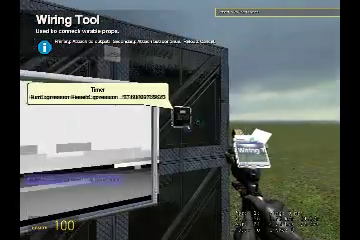
{"action": "left_click", "coordinate": [180, 120]}
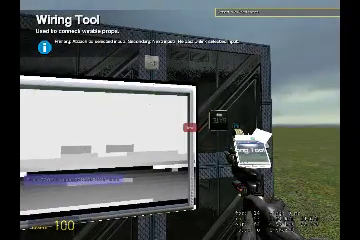
{"action": "left_click", "coordinate": [180, 120]}
{"action": "left_click", "coordinate": [180, 120]}
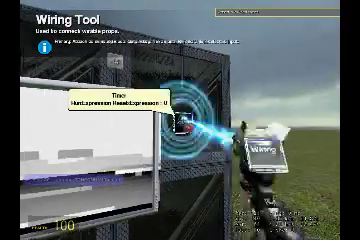
{"action": "key", "text": "s"}
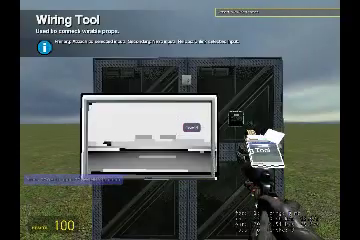
{"action": "key", "text": "w"}
{"action": "key", "text": "s"}
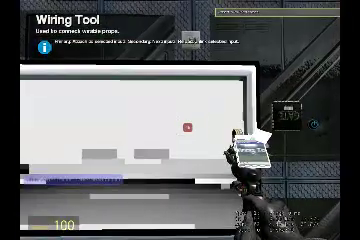
{"action": "key", "text": "s"}
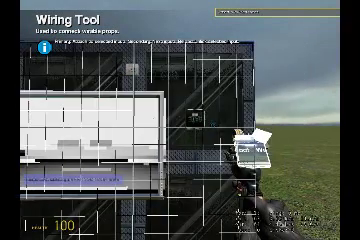
{"action": "key", "text": "w"}
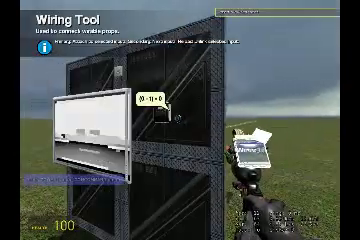
- Wire two CameraScanner expression inputs to the ranger's matching outputs on the wall
{"action": "key", "text": "w"}
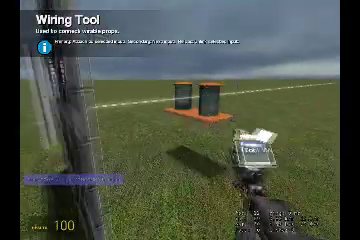
{"action": "key", "text": "w"}
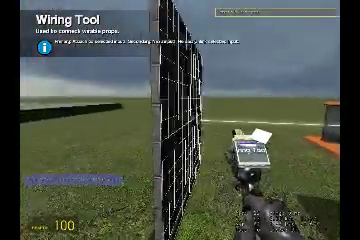
{"action": "left_click", "coordinate": [180, 120]}
{"action": "key", "text": "w"}
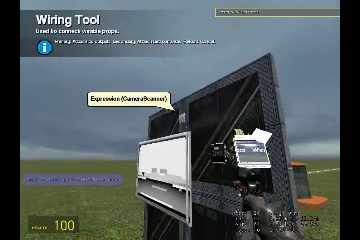
{"action": "left_click", "coordinate": [180, 120]}
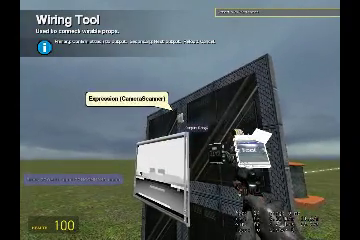
{"action": "left_click", "coordinate": [180, 120]}
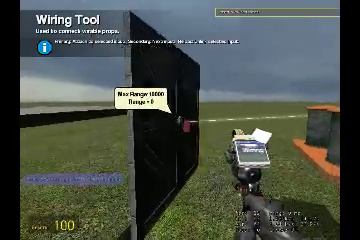
{"action": "left_click", "coordinate": [180, 120]}
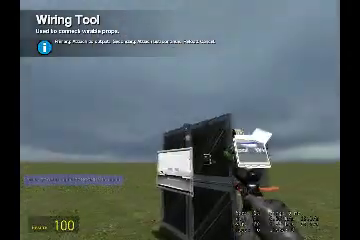
{"action": "left_click", "coordinate": [180, 120]}
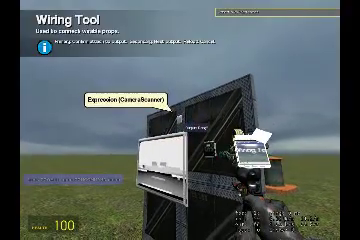
{"action": "left_click", "coordinate": [180, 120]}
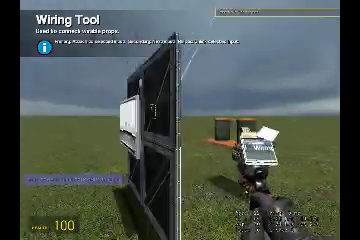
- Switch to the physics gun, read the button and Timer readouts, then open the spawn menu
{"action": "key", "text": "1"}
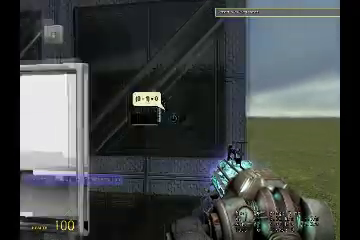
{"action": "key", "text": "s"}
{"action": "key", "text": "w"}
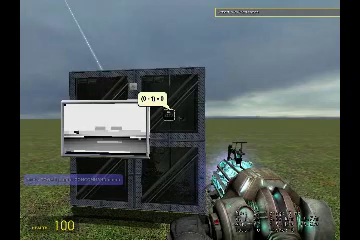
{"action": "key", "text": "w"}
{"action": "key", "text": "s"}
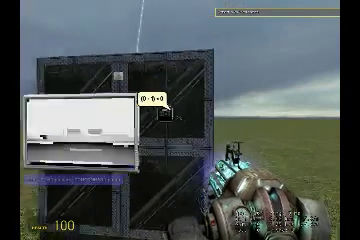
{"action": "key", "text": "s"}
{"action": "key", "text": "a"}
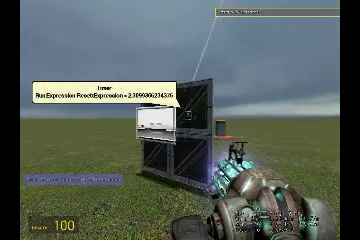
{"action": "key", "text": "d"}
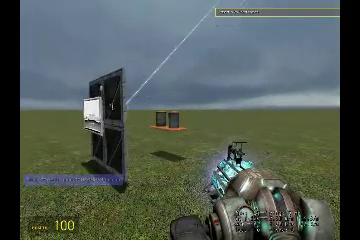
{"action": "key", "text": "q"}
{"action": "scroll", "coordinate": [208, 146], "scroll_direction": "down", "scroll_amount": 5}
{"action": "scroll", "coordinate": [208, 146], "scroll_direction": "down", "scroll_amount": 5}
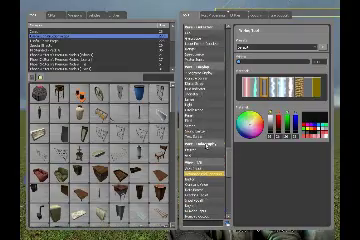
{"action": "scroll", "coordinate": [208, 145], "scroll_direction": "down", "scroll_amount": 5}
{"action": "scroll", "coordinate": [210, 141], "scroll_direction": "down", "scroll_amount": 5}
{"action": "scroll", "coordinate": [210, 141], "scroll_direction": "down", "scroll_amount": 3}
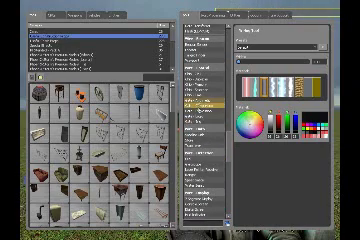
- Equip the Expression Gate Tool (Wire) and close the spawn menu
{"action": "left_click", "coordinate": [210, 111]}
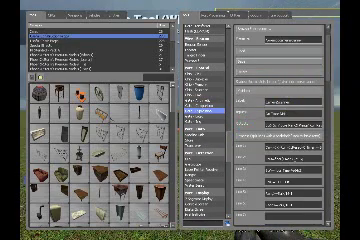
{"action": "key", "text": "q"}
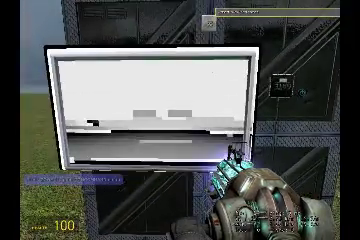
{"action": "key", "text": "s"}
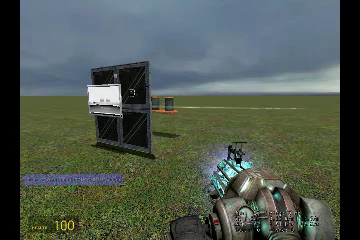
{"action": "key", "text": "w"}
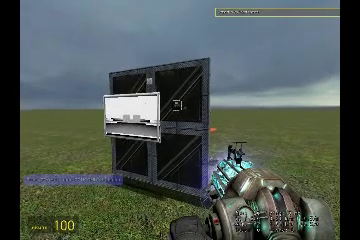
{"action": "left_click", "coordinate": [180, 120]}
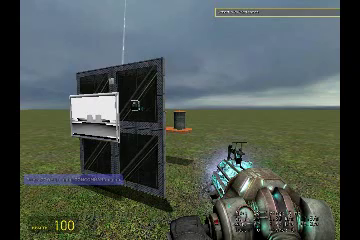
{"action": "key", "text": "w"}
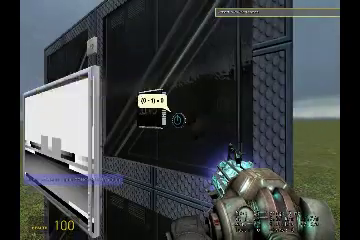
{"action": "key", "text": "s"}
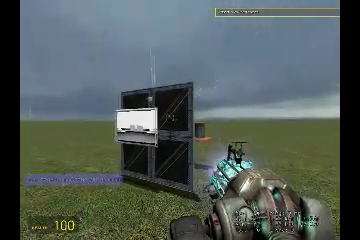